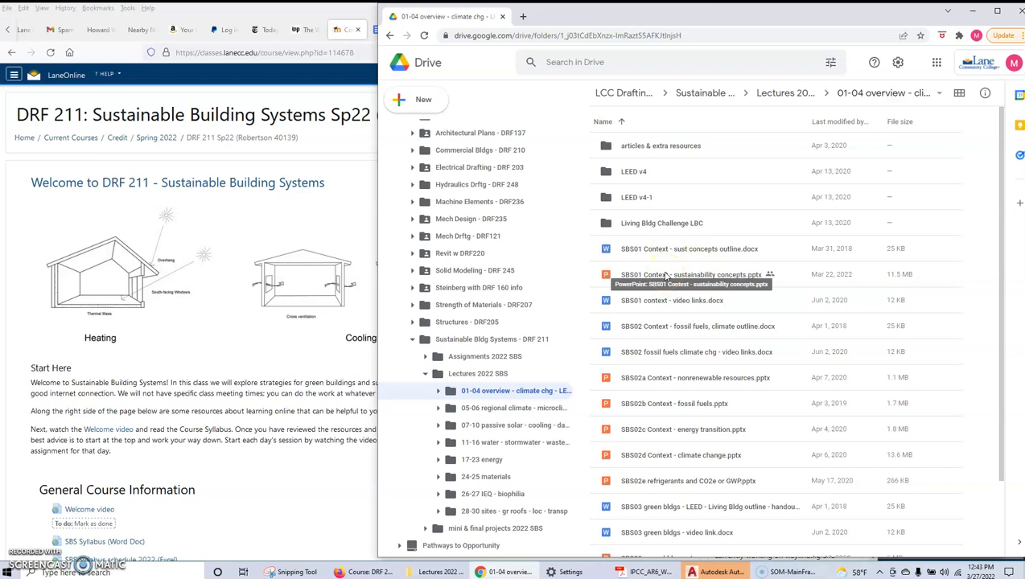
- Download the presentation SBS01 Context - sustainability concepts.pptx from the 01-04 overview folder
right_click(666, 276)
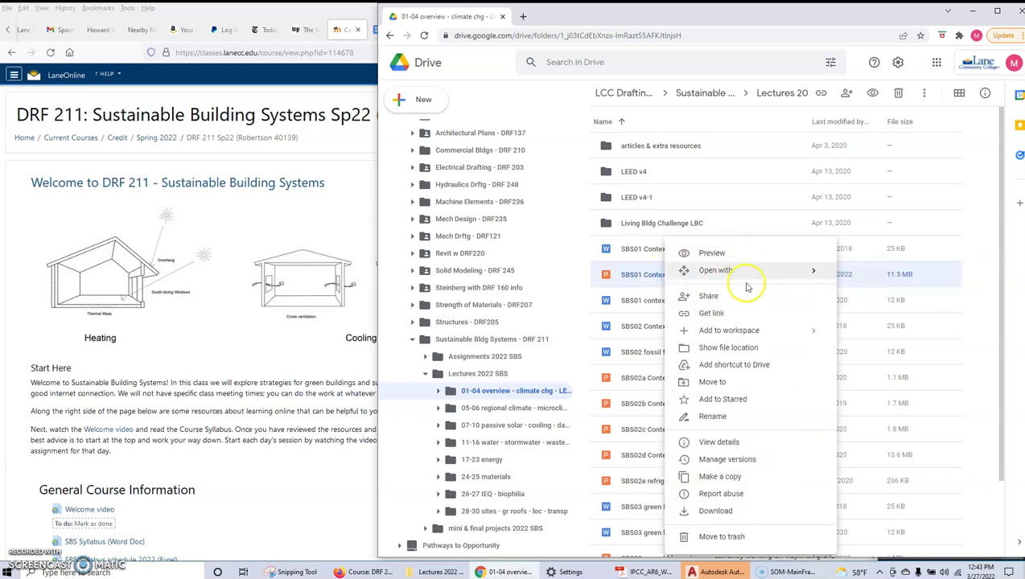
mouse_move(740, 272)
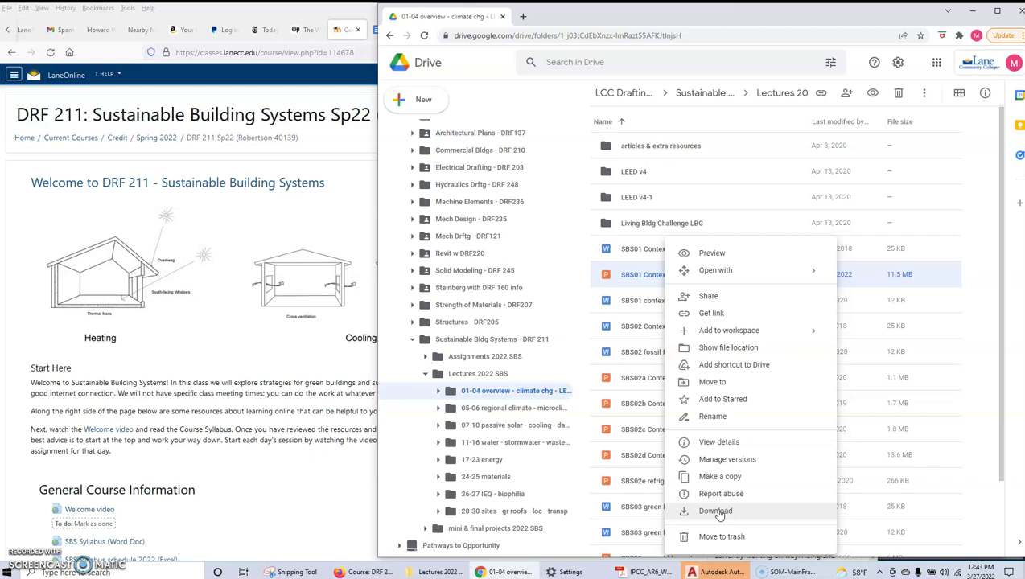
click(686, 519)
click(721, 514)
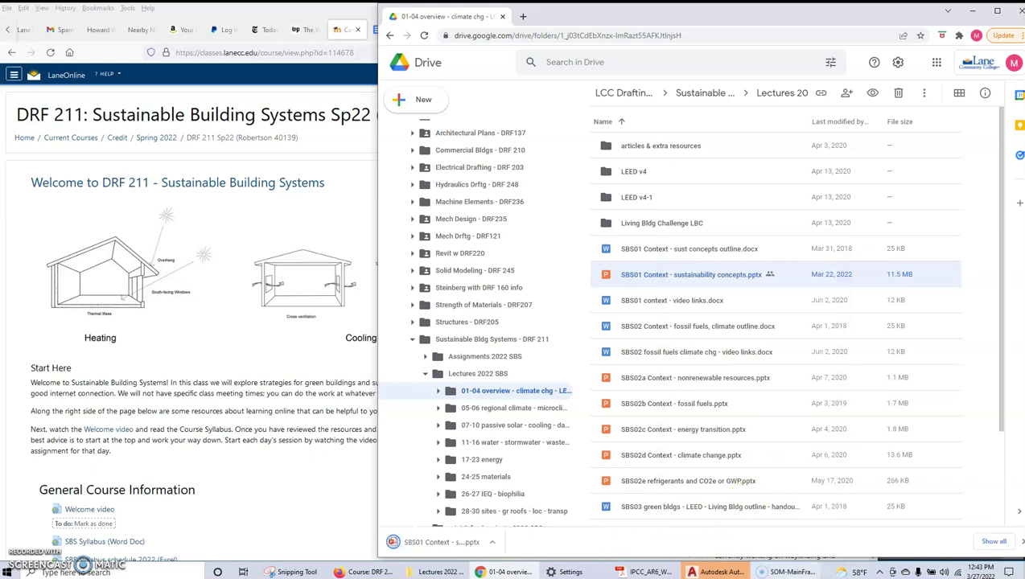
- Copy the downloaded SBS01 Context - sustainability concepts presentation into the local Lectures 2022 SBS folder in File Explorer
click(433, 544)
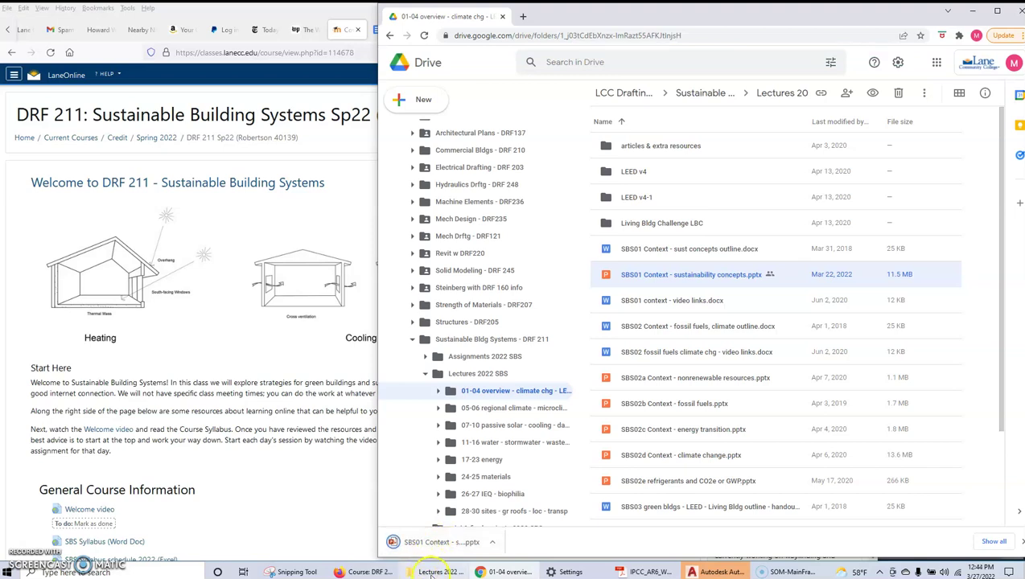
mouse_move(435, 574)
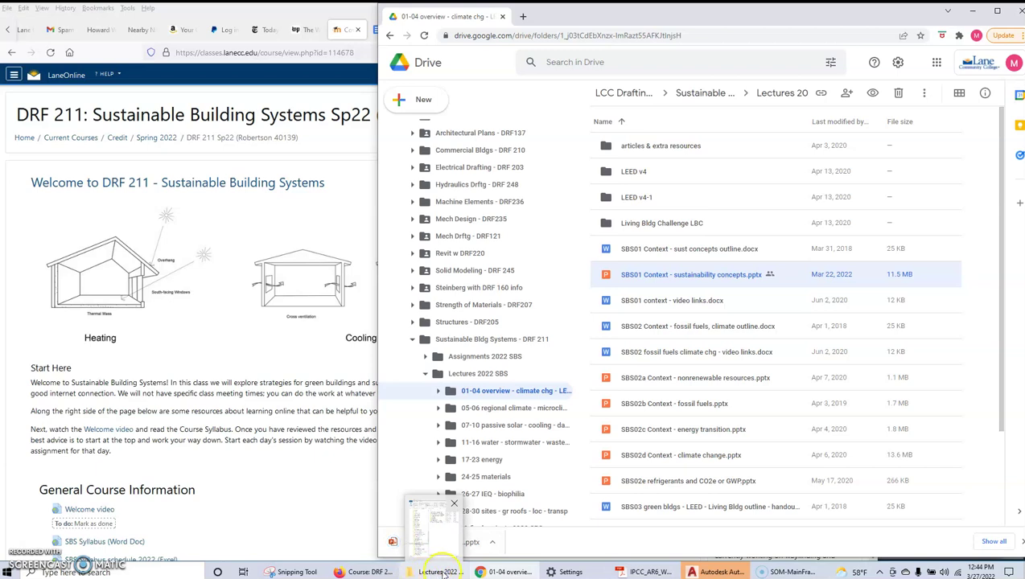
click(437, 575)
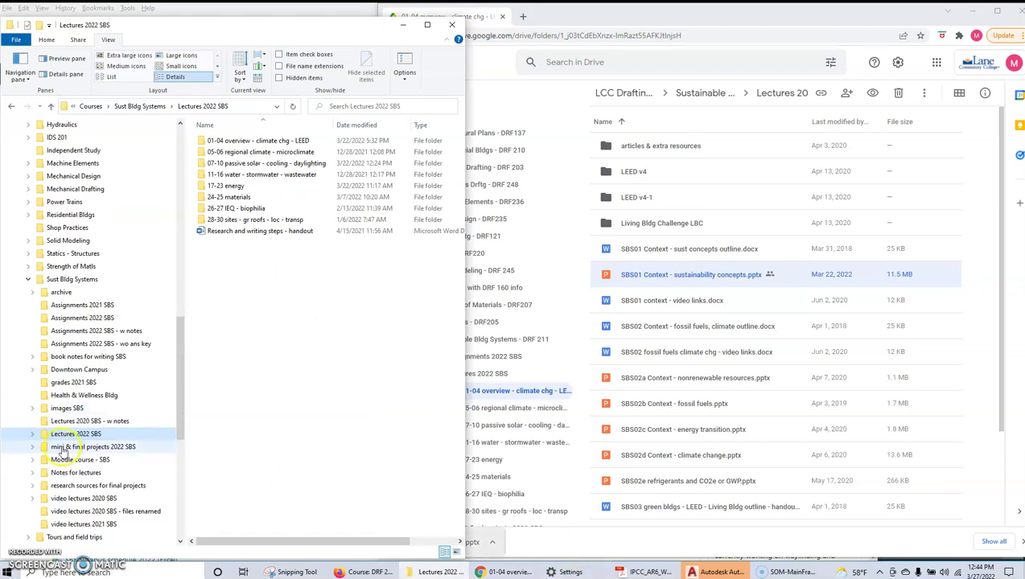
click(590, 546)
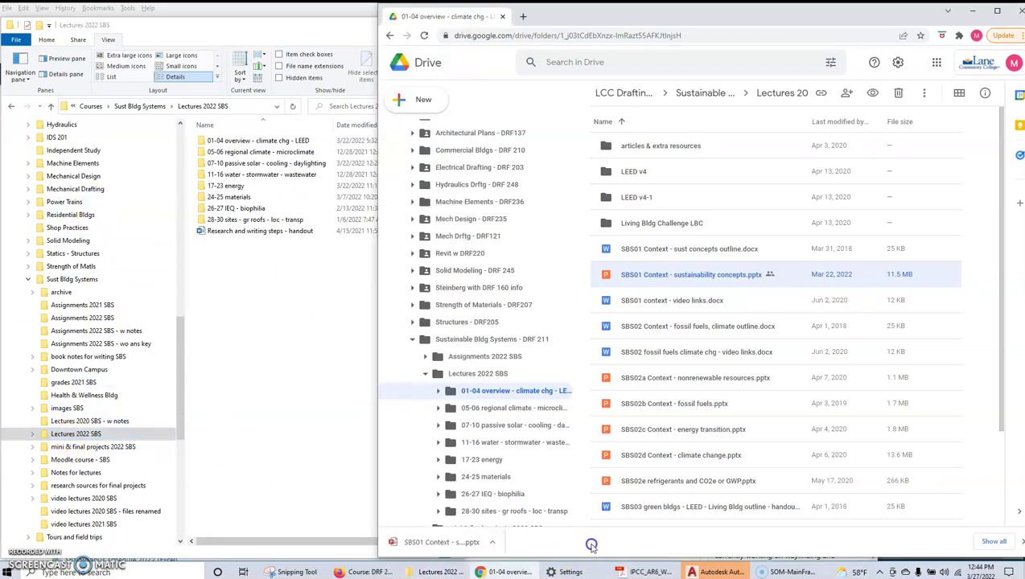
click(392, 544)
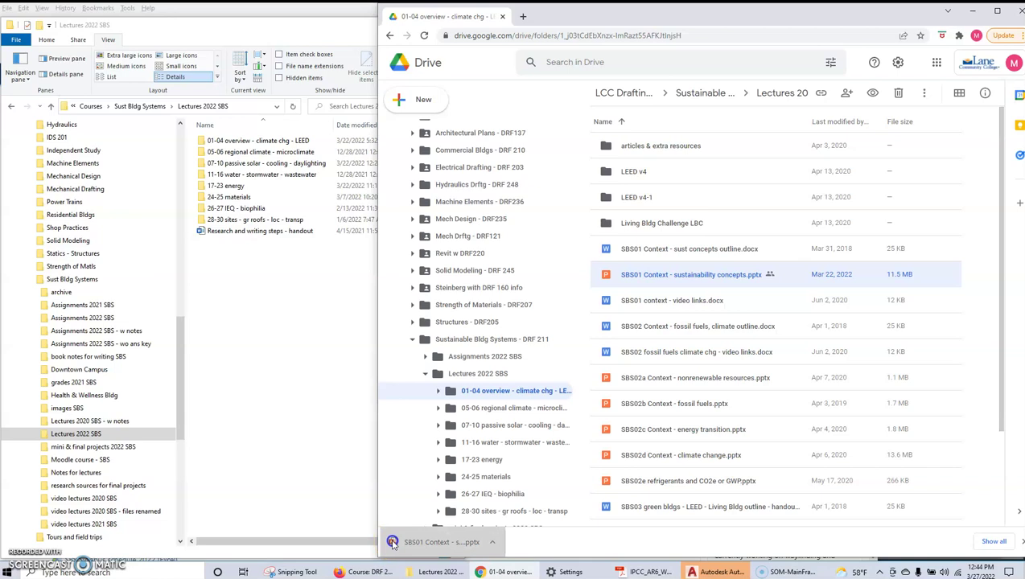
drag(393, 544, 243, 253)
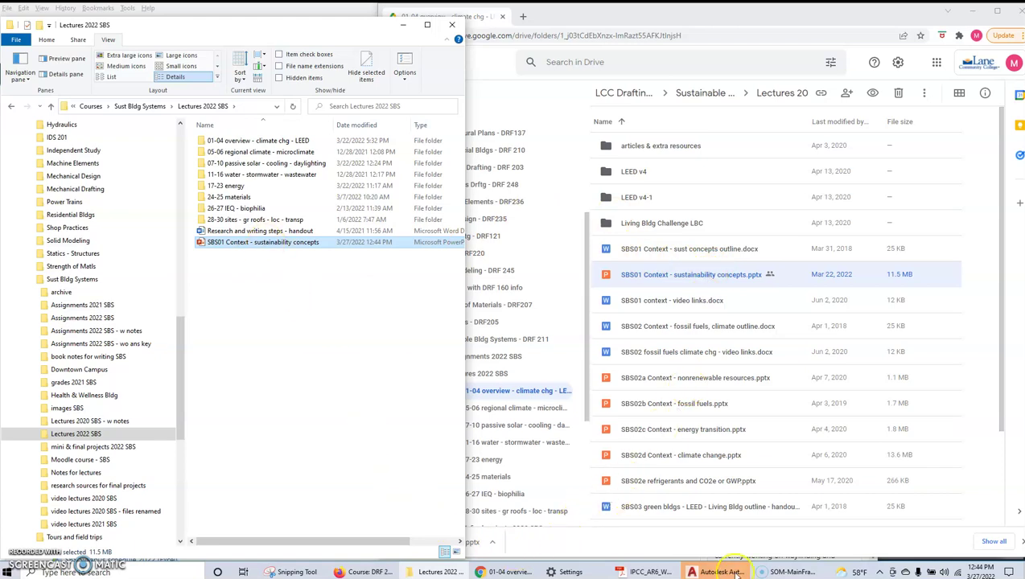
- Back in Google Drive, download the SBS01 sust concepts outline, SBS02 fossil fuels, climate outline and SBS03 green bldgs handout documents together
click(708, 545)
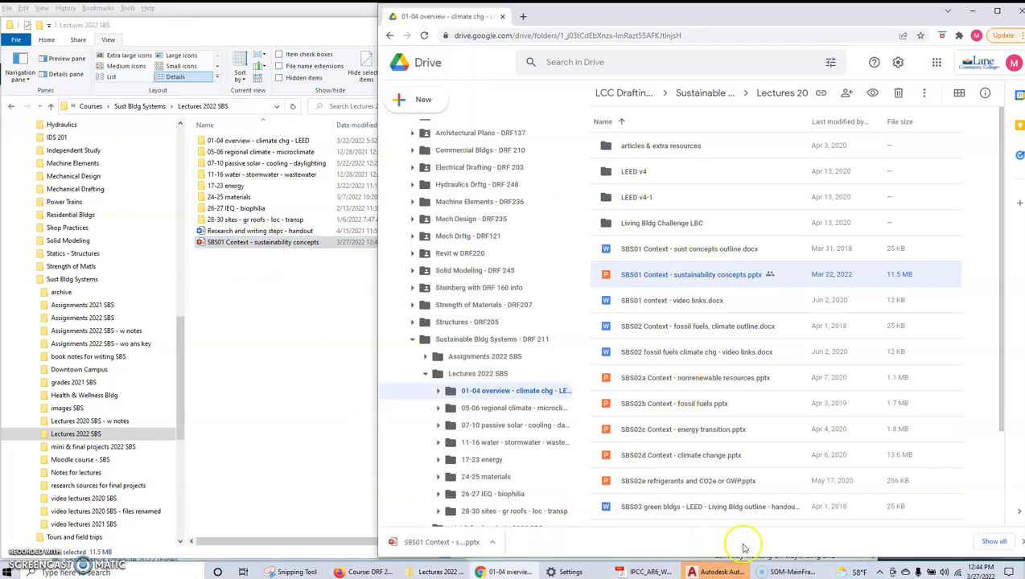
click(722, 251)
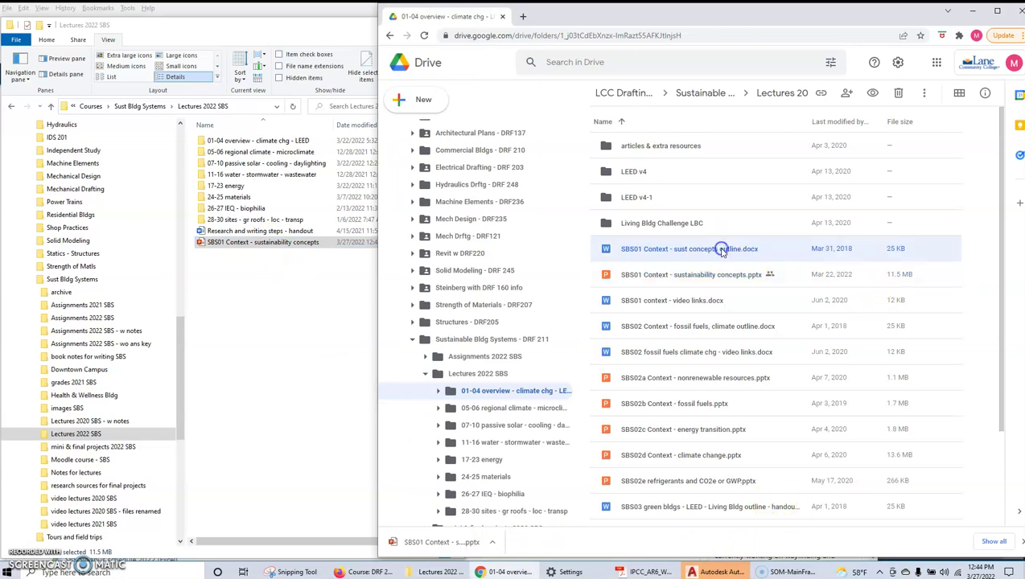
ctrl+click(742, 332)
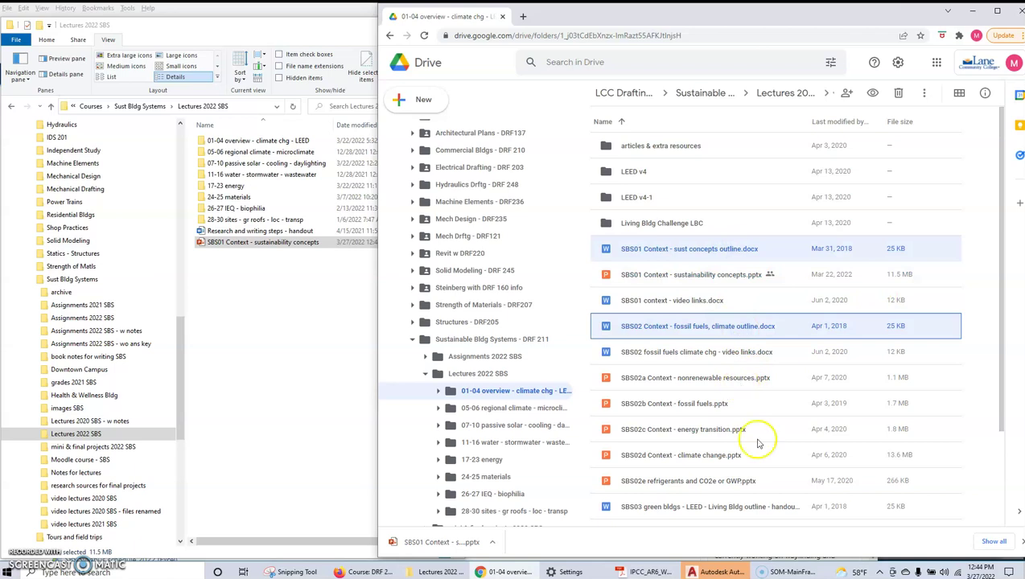
ctrl+click(745, 510)
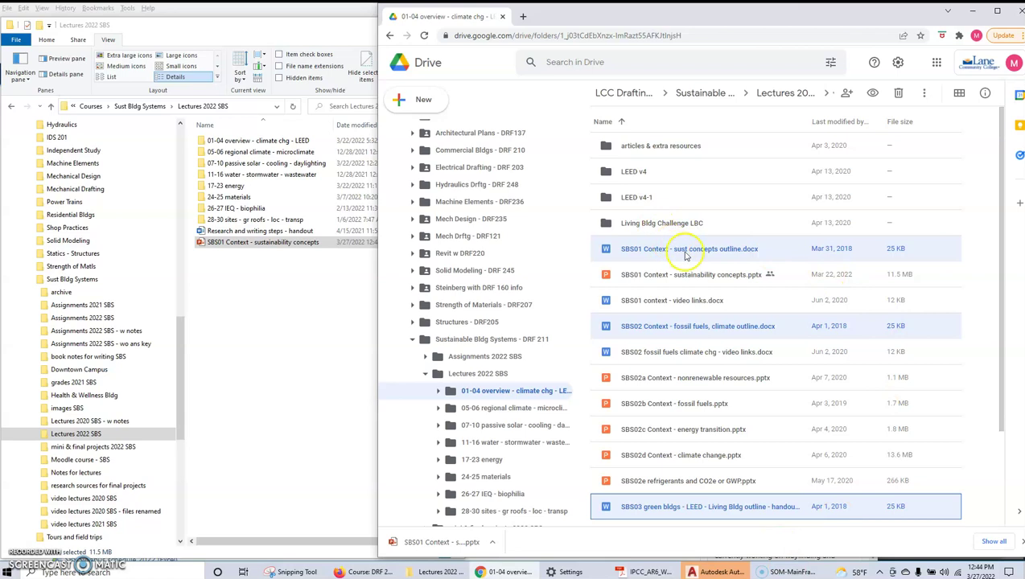
right_click(705, 511)
click(769, 385)
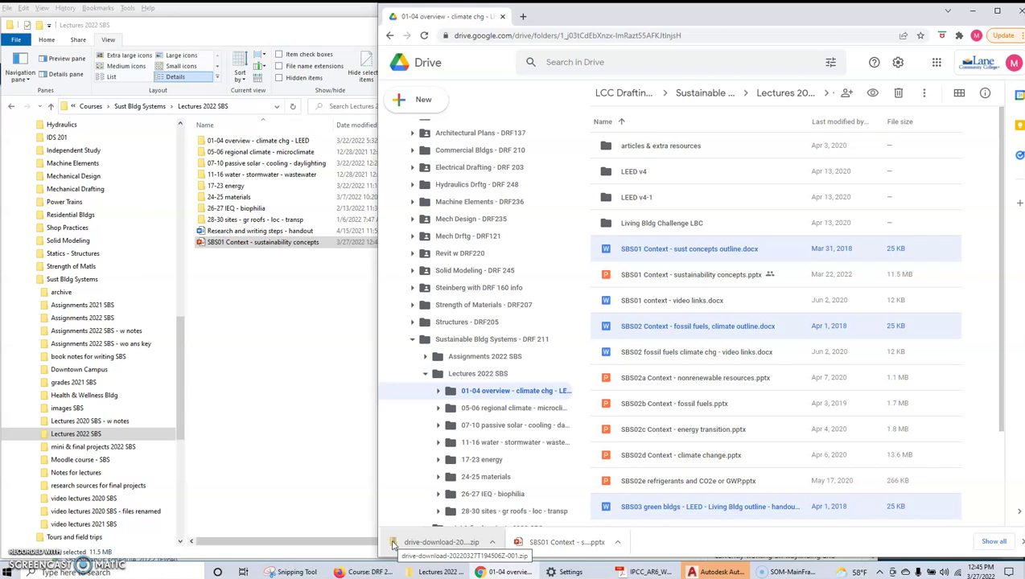
- Open the downloaded zip archive and shift its window so the Lectures 2022 SBS folder tree is exposed
click(393, 546)
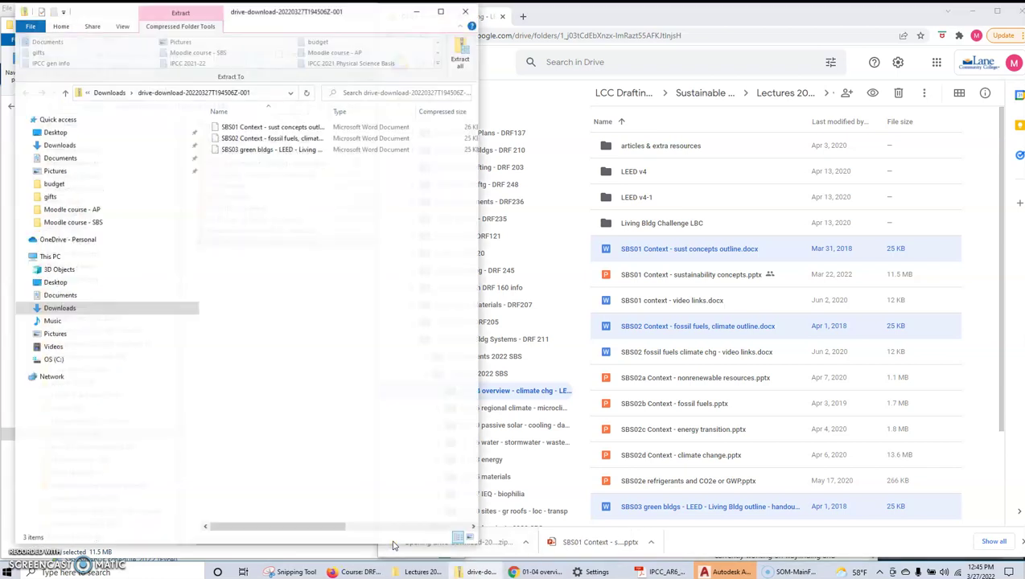
click(490, 555)
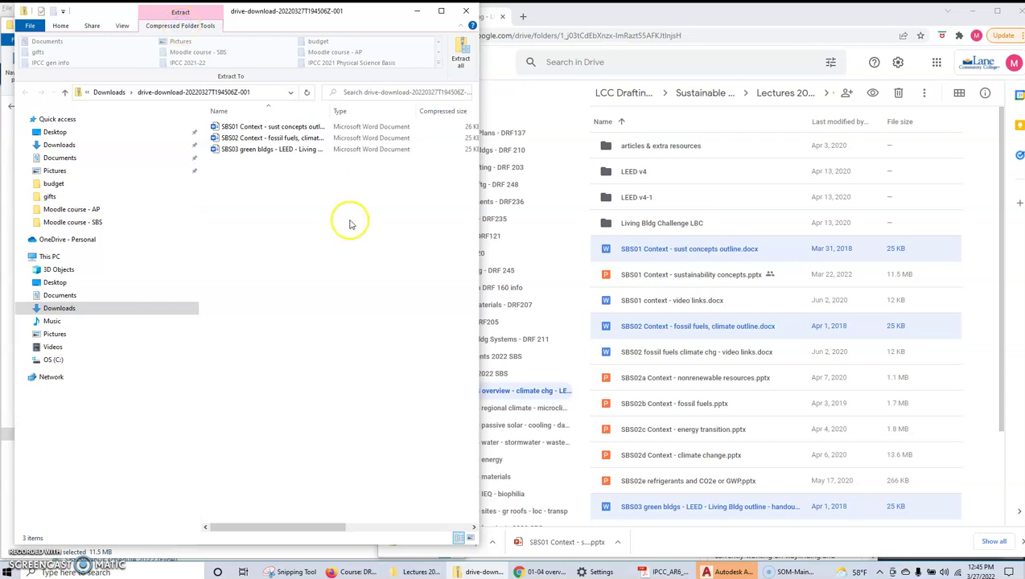
drag(367, 17, 523, 32)
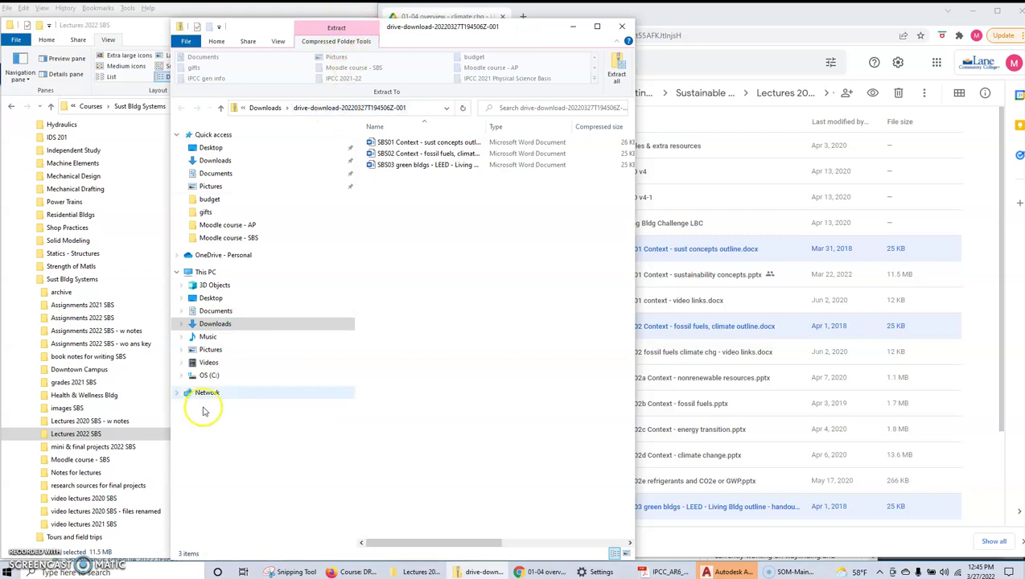
- Extract all files from the newly downloaded drive-download zip archive in the Downloads folder, keeping the default destination
click(195, 324)
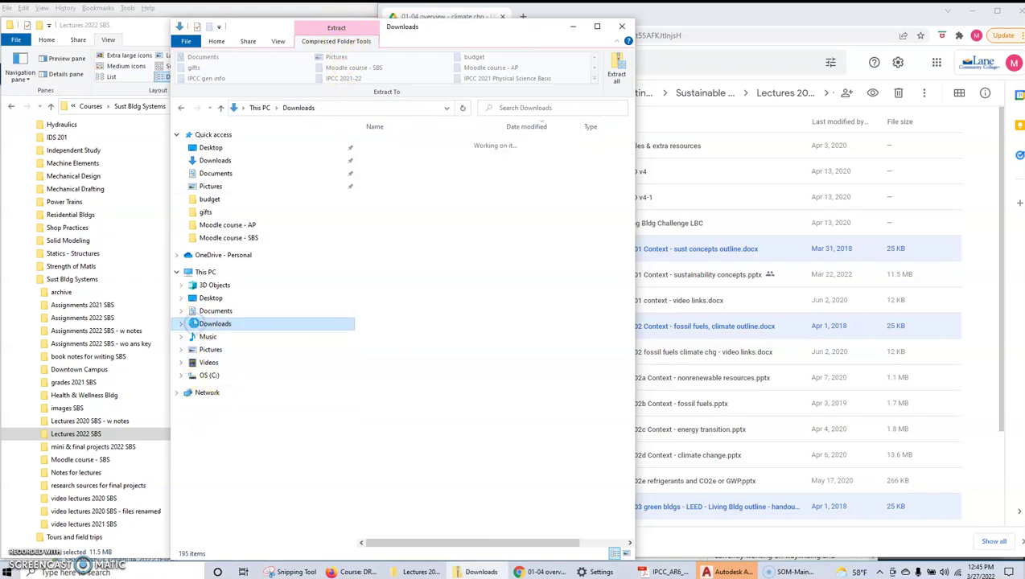
click(452, 159)
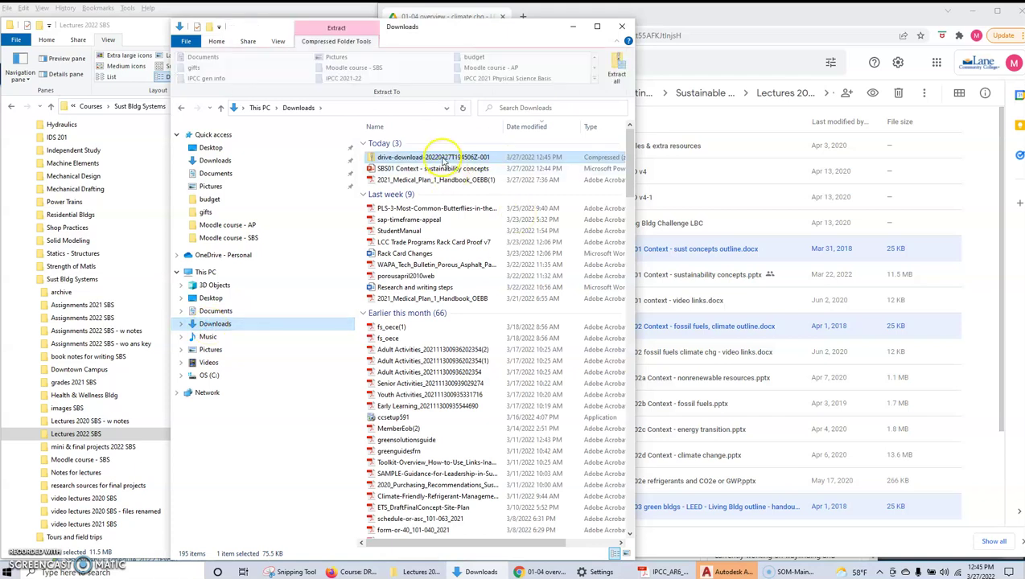
right_click(443, 159)
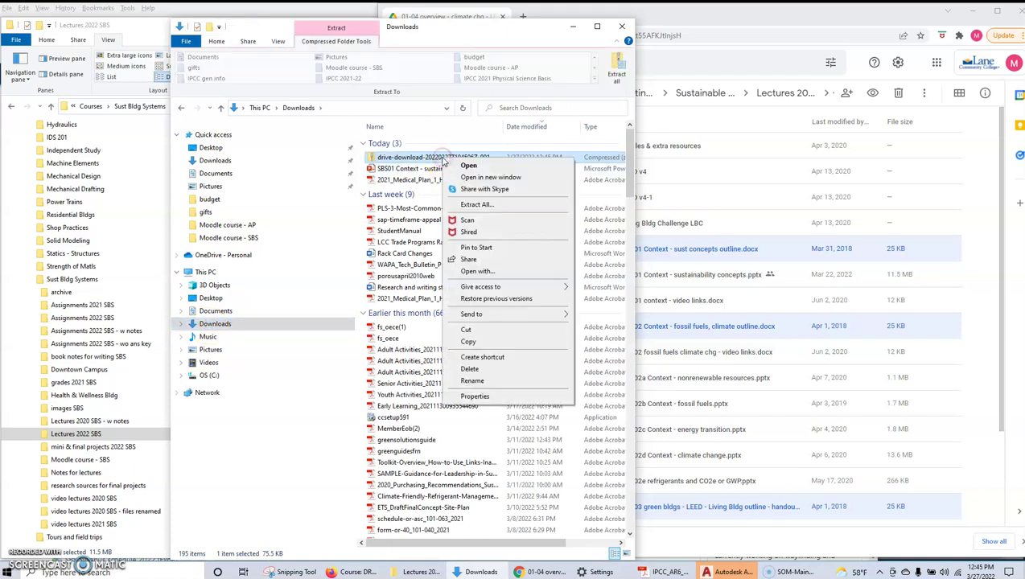
click(482, 205)
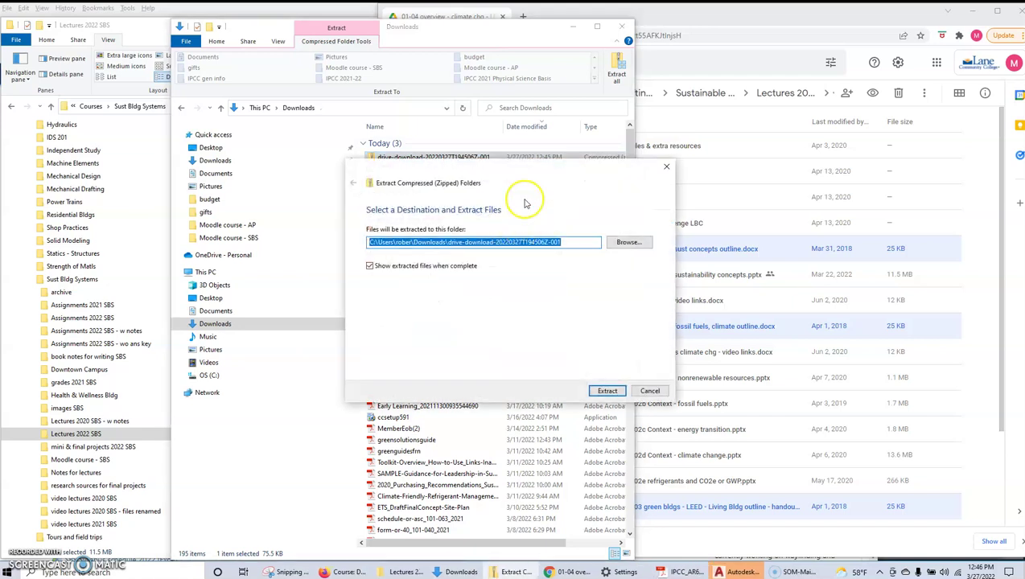
click(597, 391)
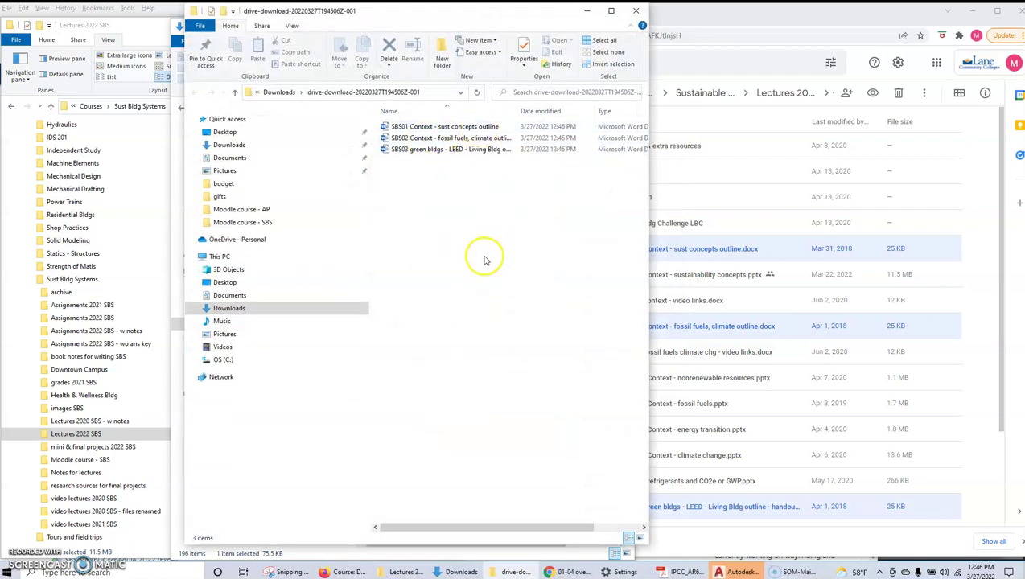
- Place the extracted folder beside the Lectures 2022 SBS window and move all three extracted Word documents into Lectures 2022 SBS
drag(474, 16, 787, 38)
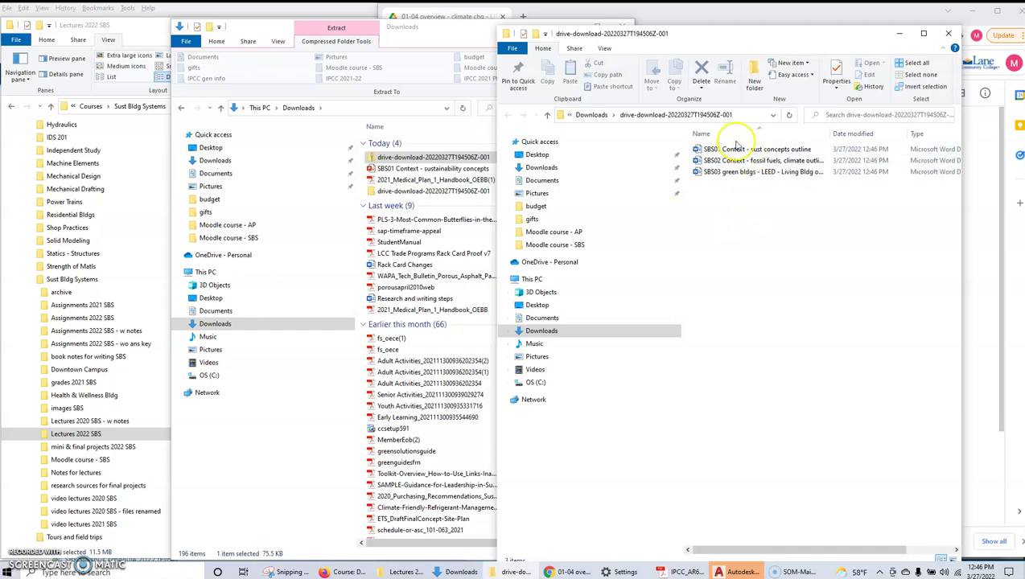
click(154, 28)
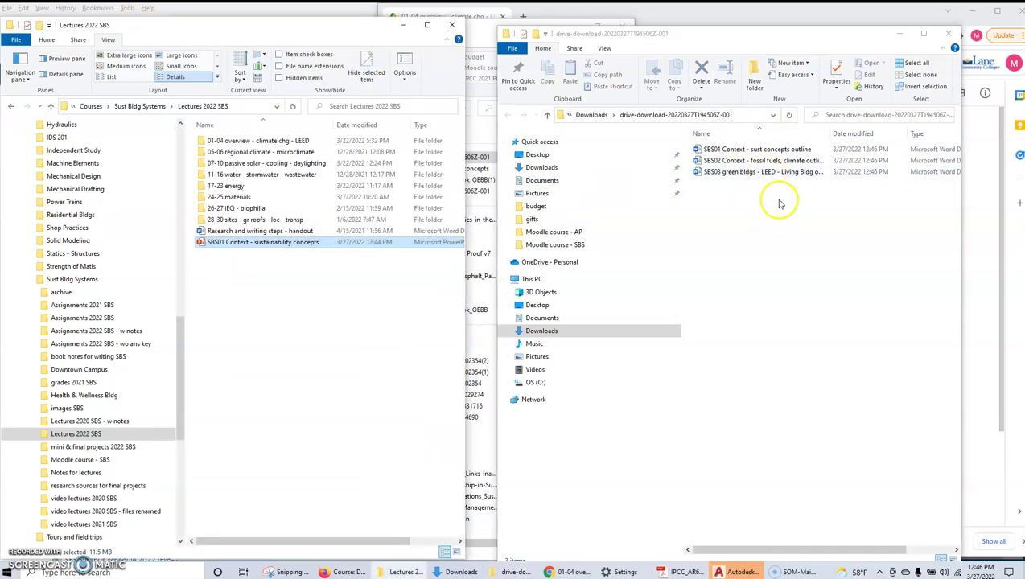
click(759, 151)
shift+click(754, 173)
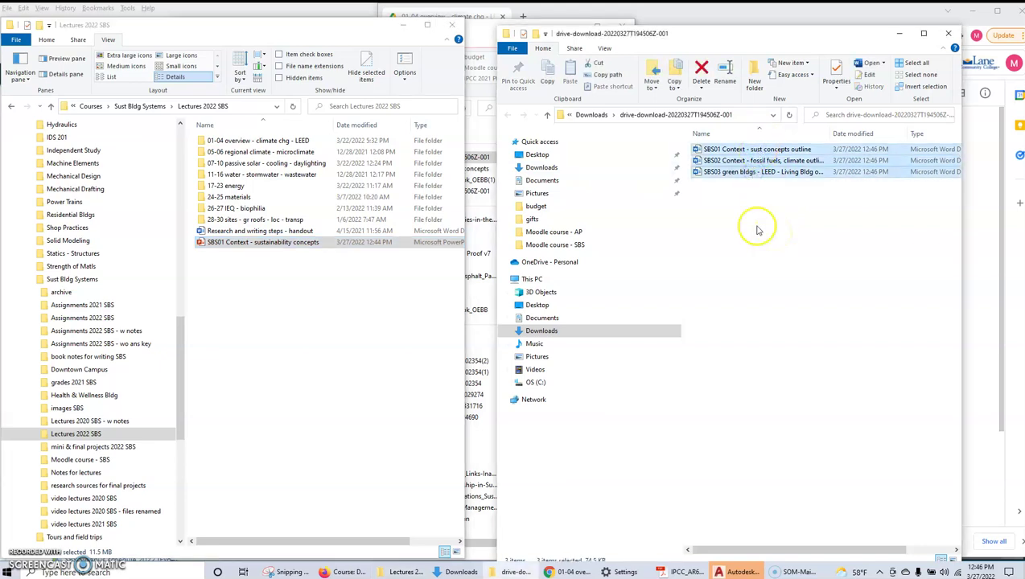
drag(697, 167, 293, 326)
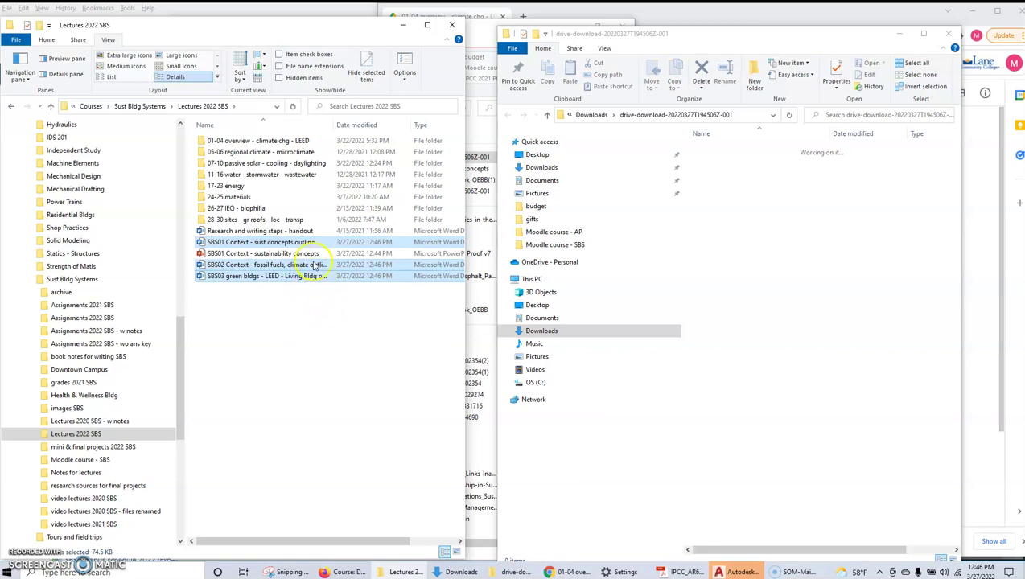
click(354, 417)
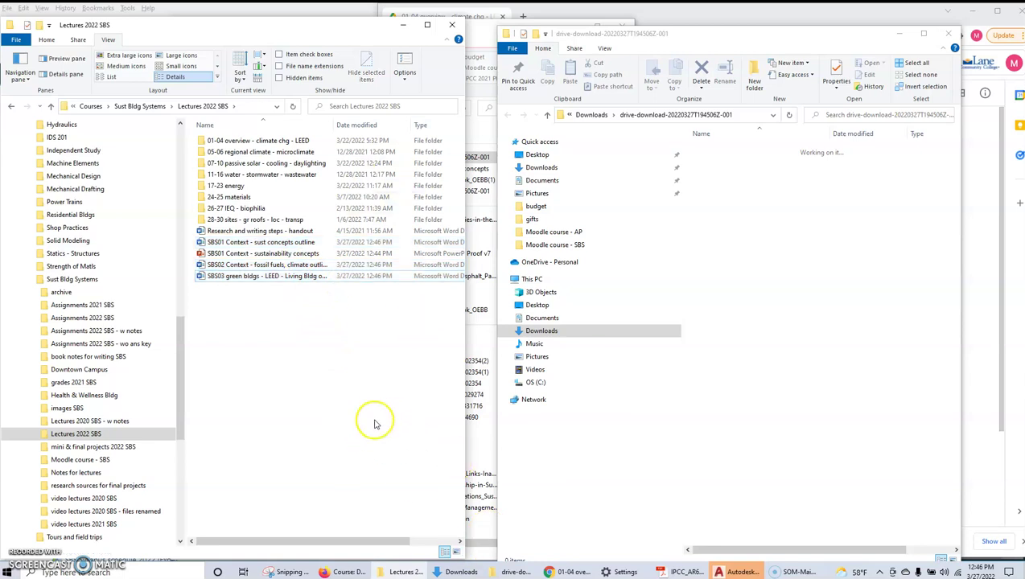
- Select the file range from Research and writing steps - handout through SBS03, clear it, and select only SBS01 sust concepts outline and SBS03
double_click(267, 232)
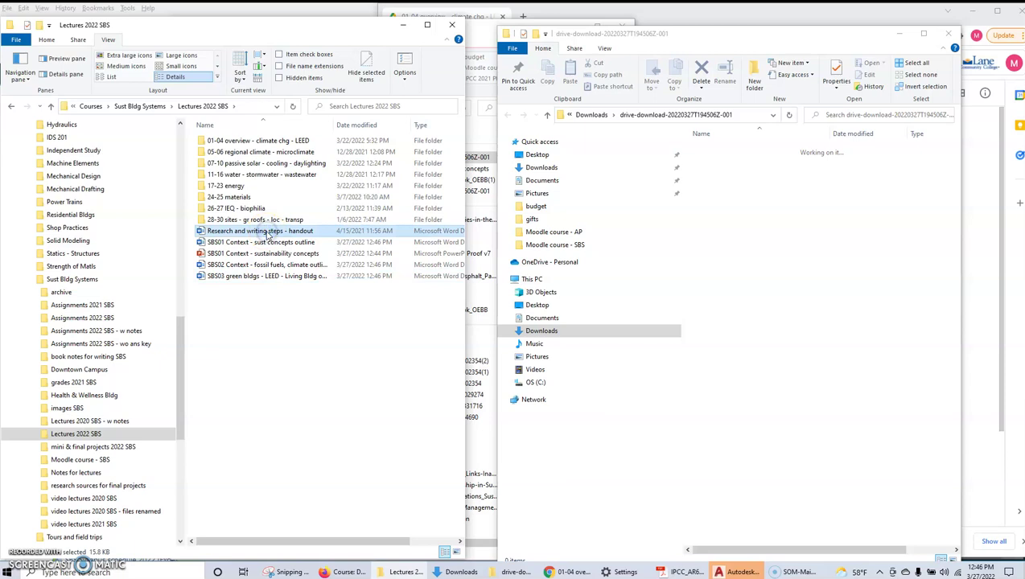
click(259, 278)
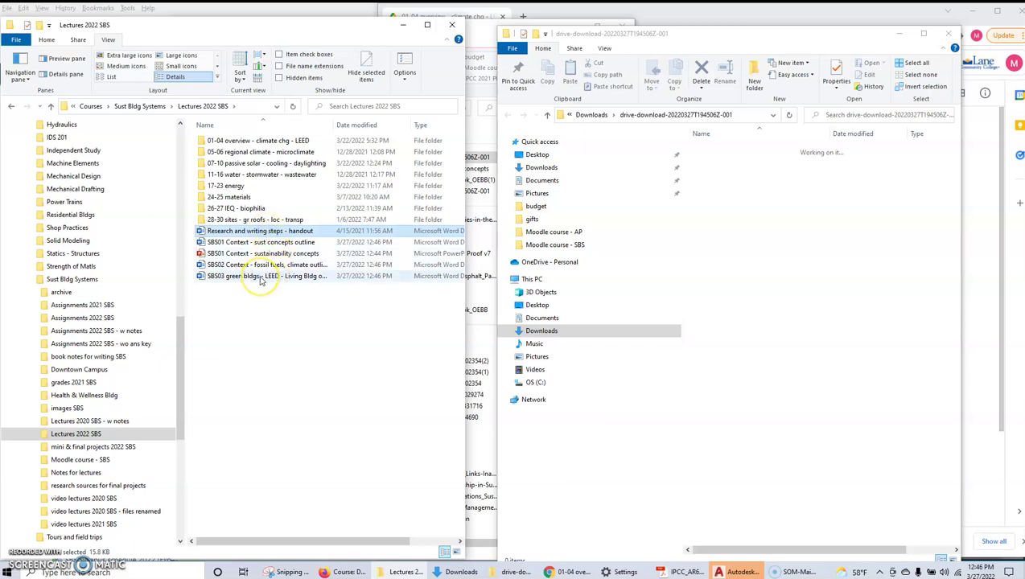
shift+click(259, 278)
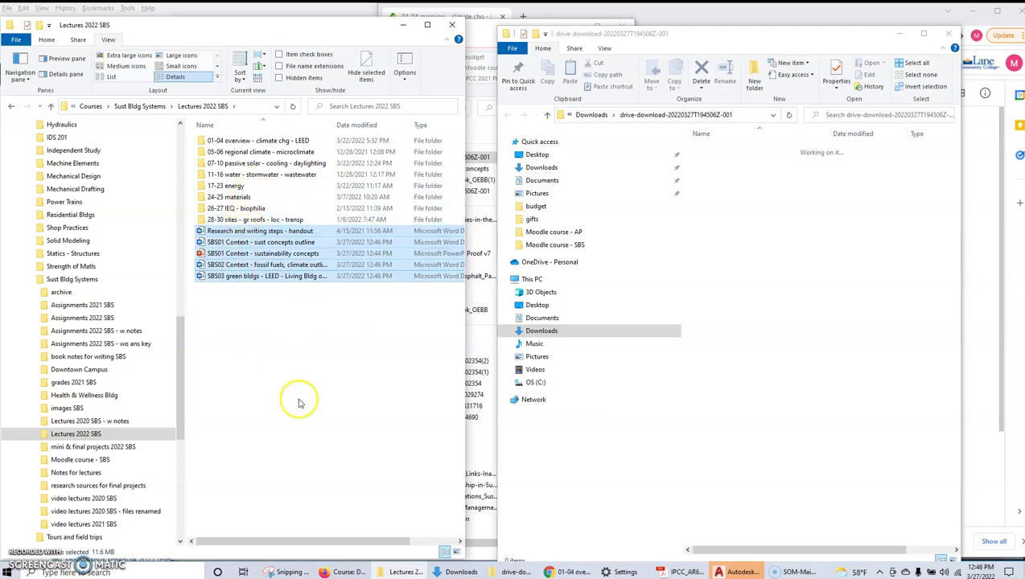
click(256, 390)
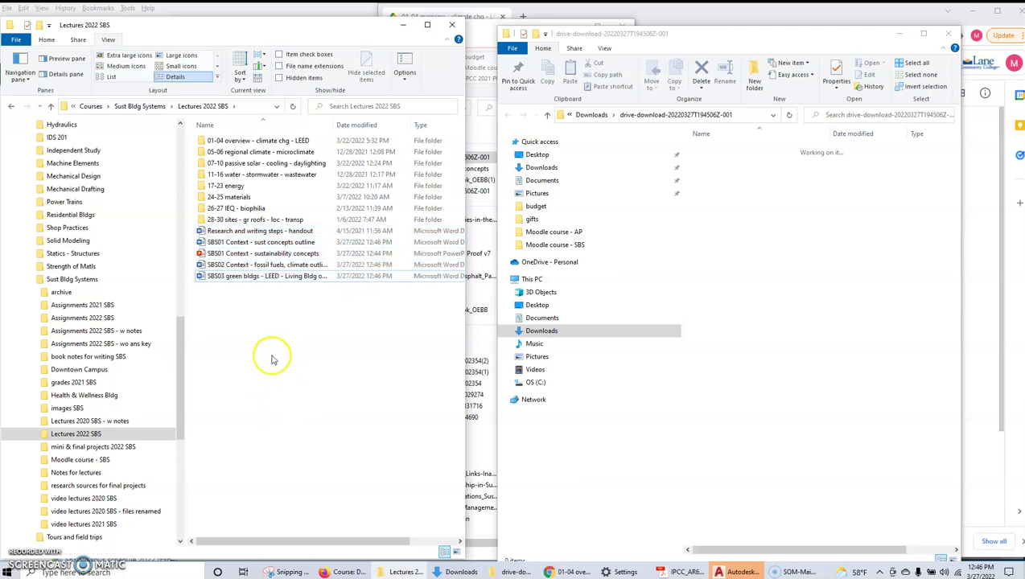
click(254, 243)
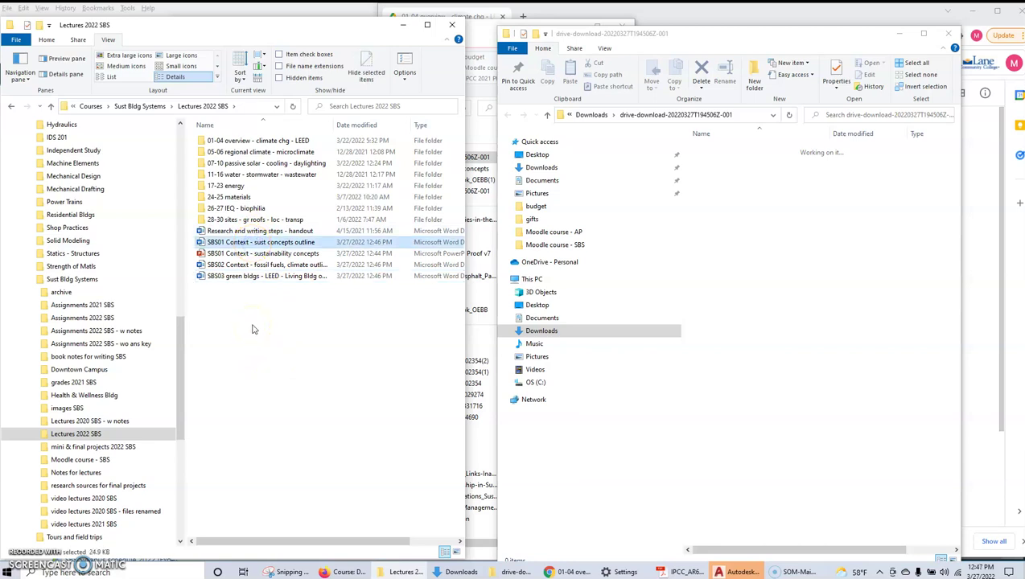
ctrl+click(239, 277)
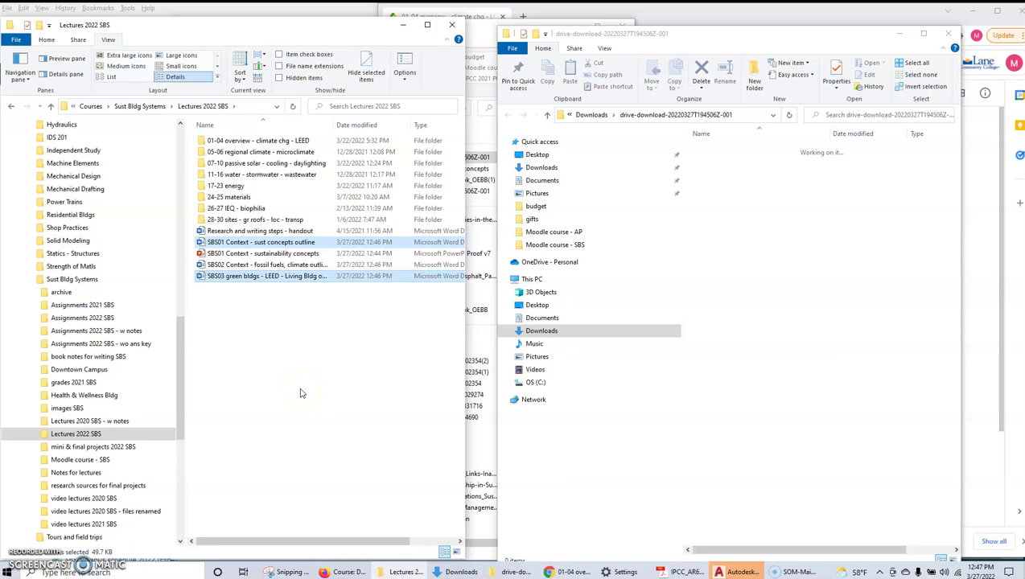
- Switch back to Google Drive and open the Lectures 2022 AP folder inside Architectural Plans - DRF137
click(338, 569)
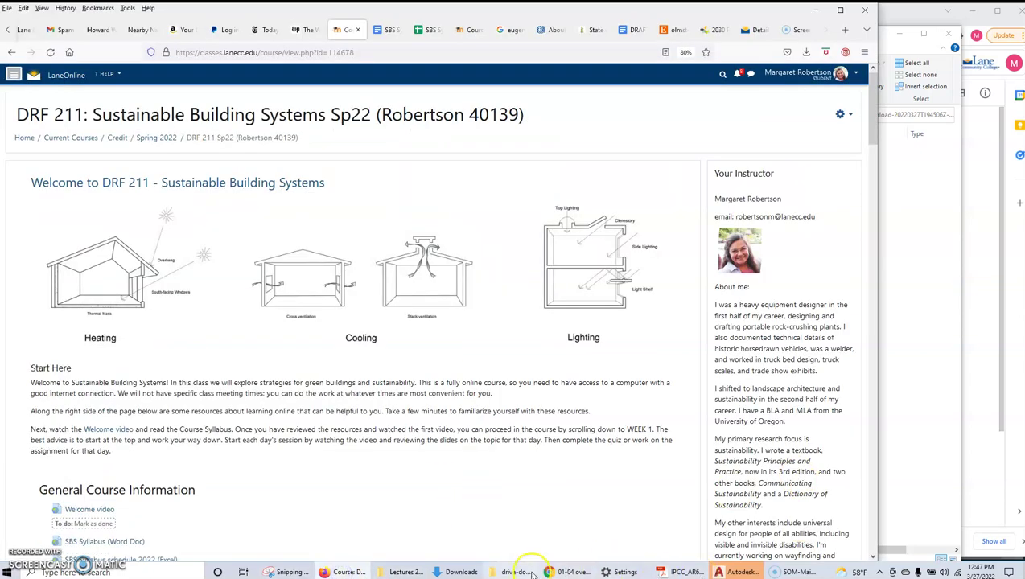
click(570, 572)
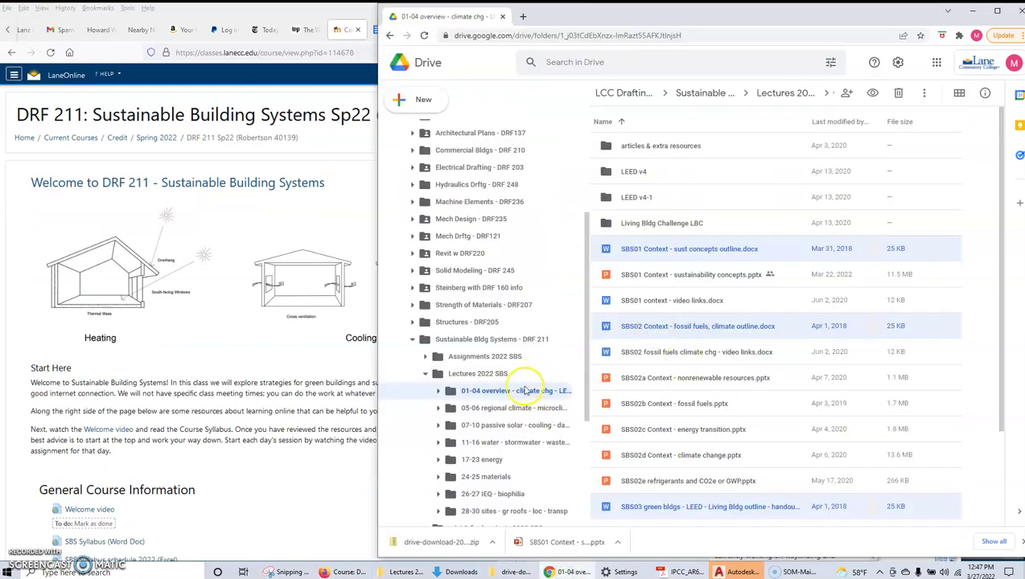
drag(587, 224, 579, 172)
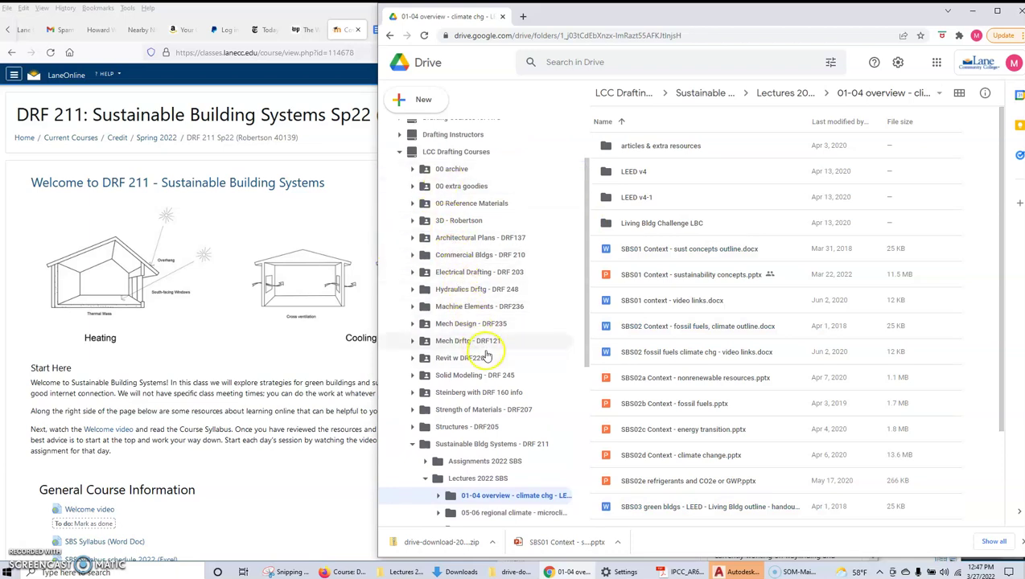
click(415, 239)
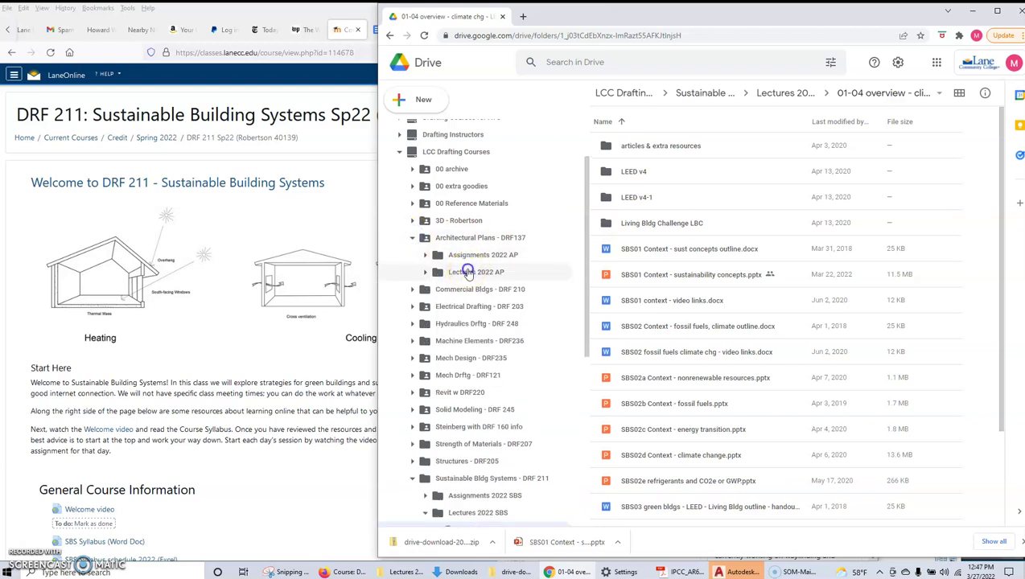
click(469, 273)
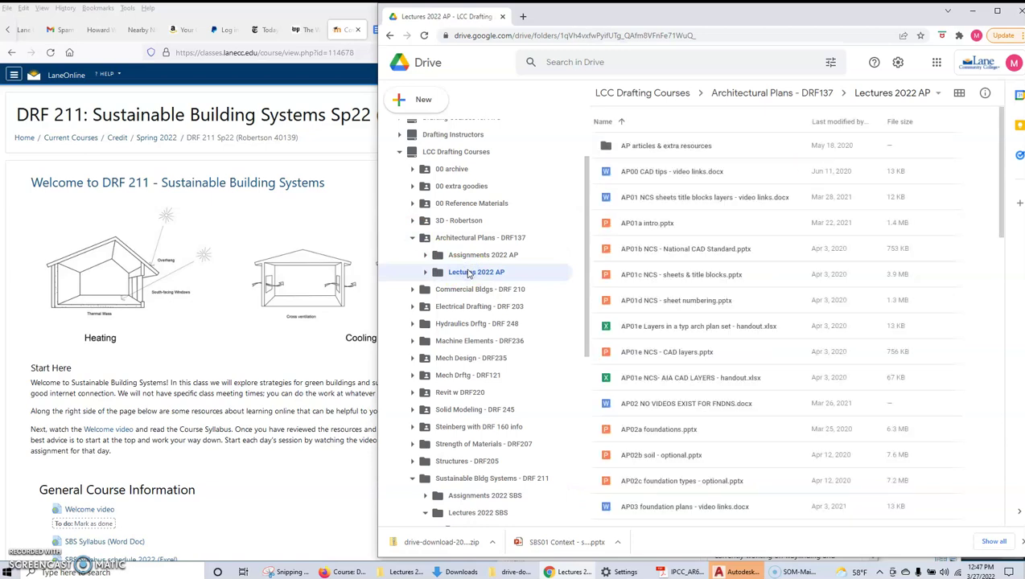